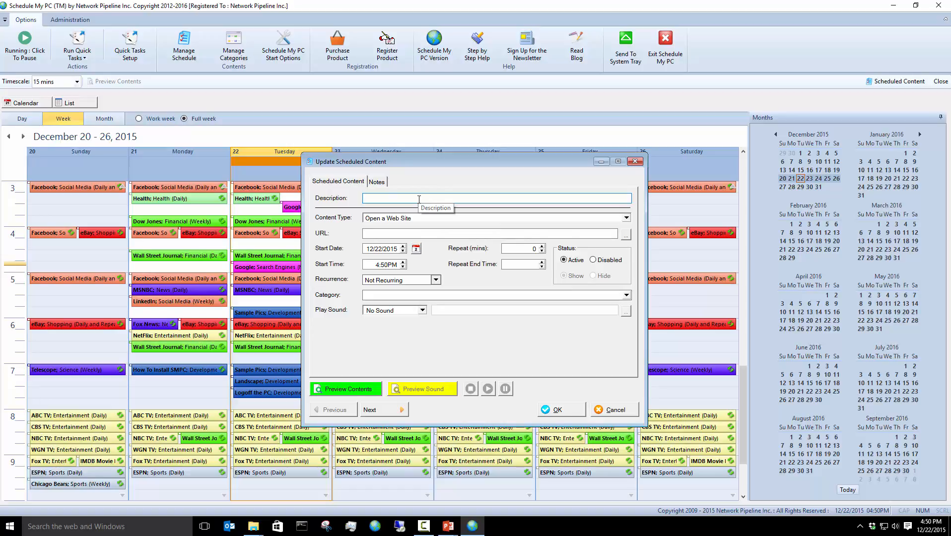
text(ogle)
click(394, 233)
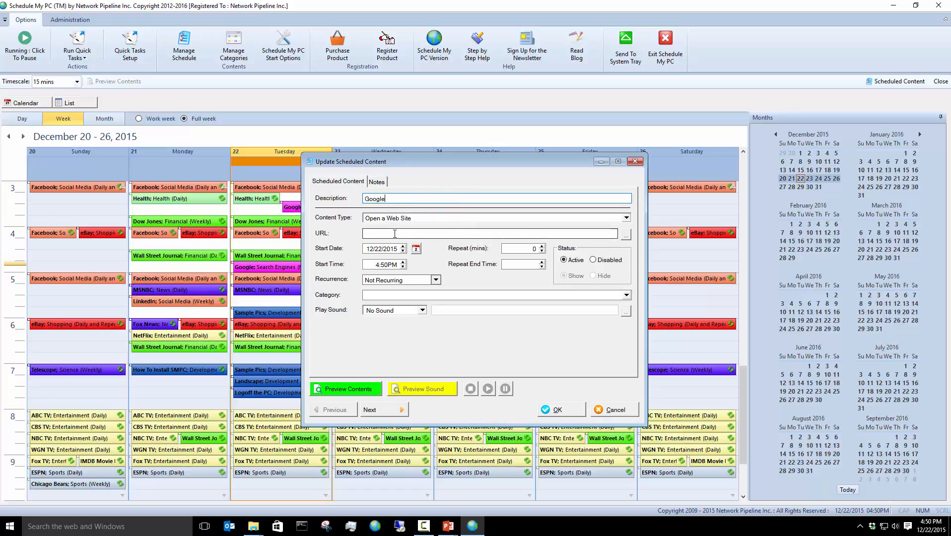
text(ww)
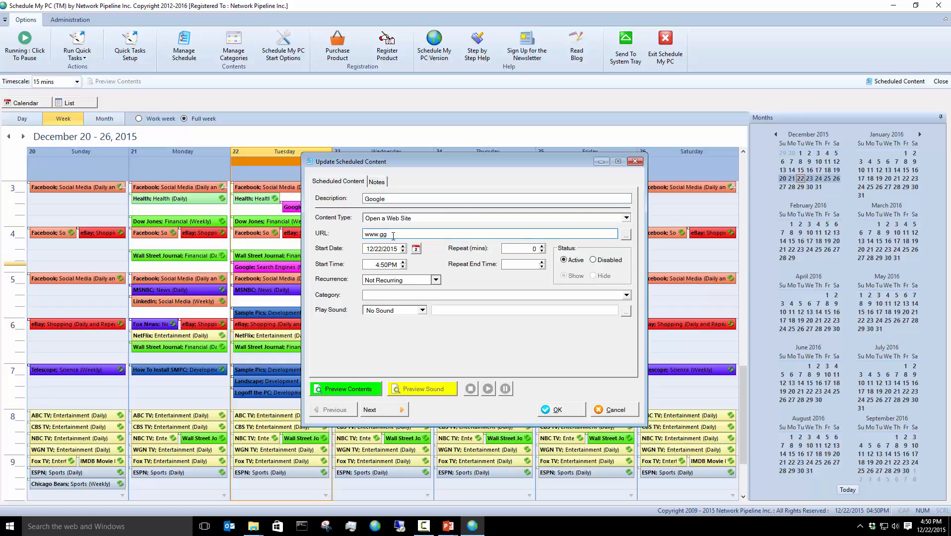
text(w.google.com)
Schedule the Google item to start on 12/23/2015 at 7:00PM.
click(403, 246)
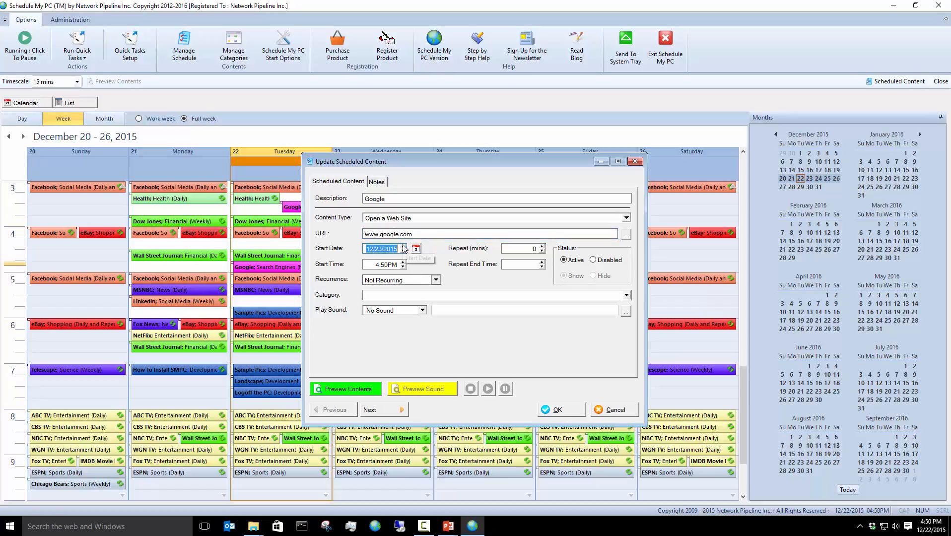
click(397, 265)
text(7)
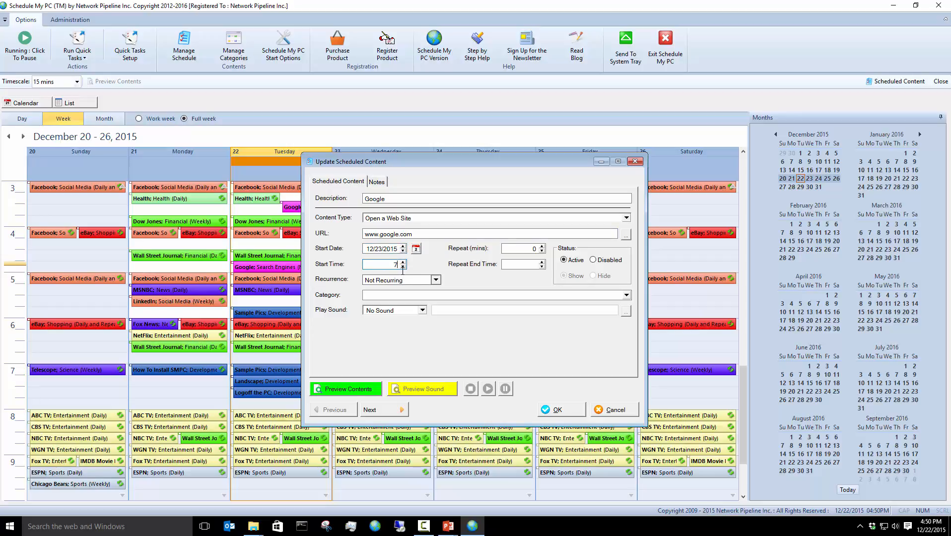
text(:00pm)
Make the Google item repeat every 15 minutes until 8:00PM.
click(534, 248)
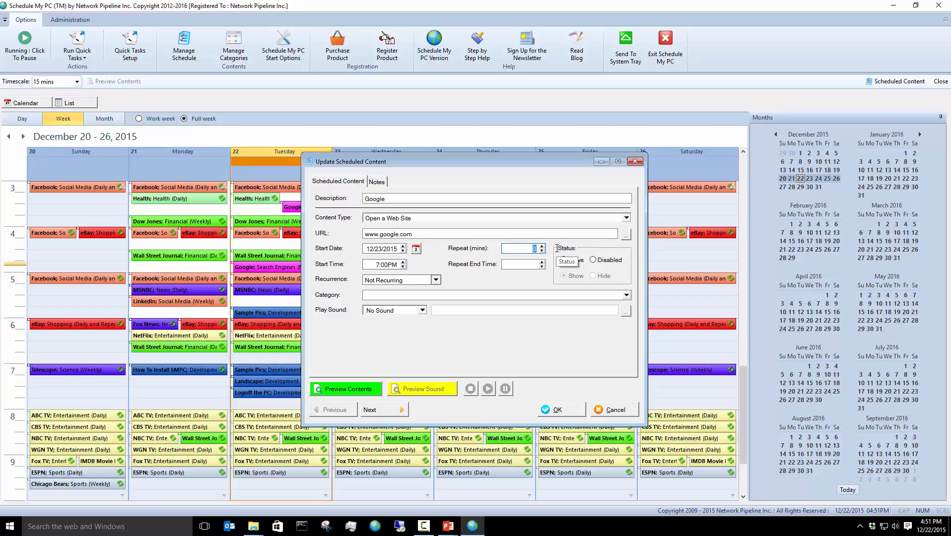
text(15)
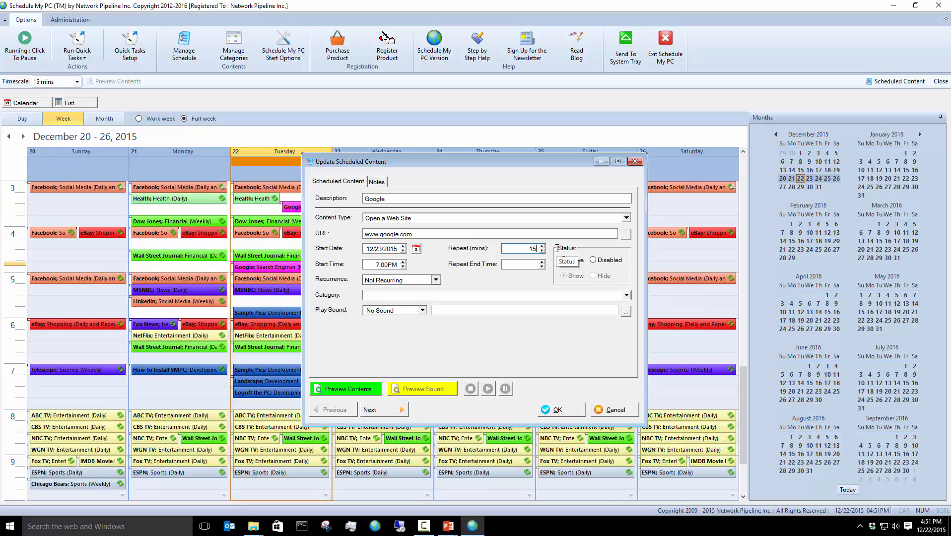
click(528, 265)
text(8:00pm)
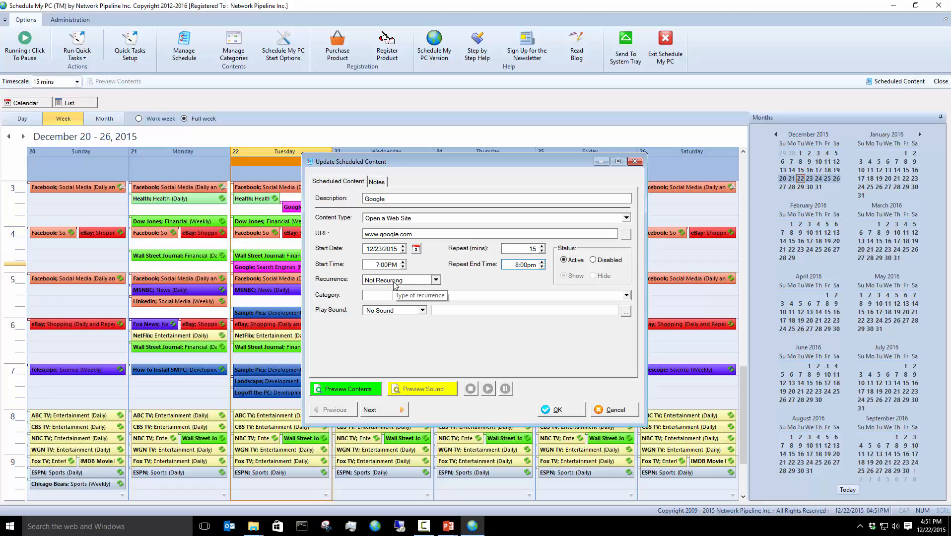
Assign the Google item to the Examples category and check its notes page.
click(626, 296)
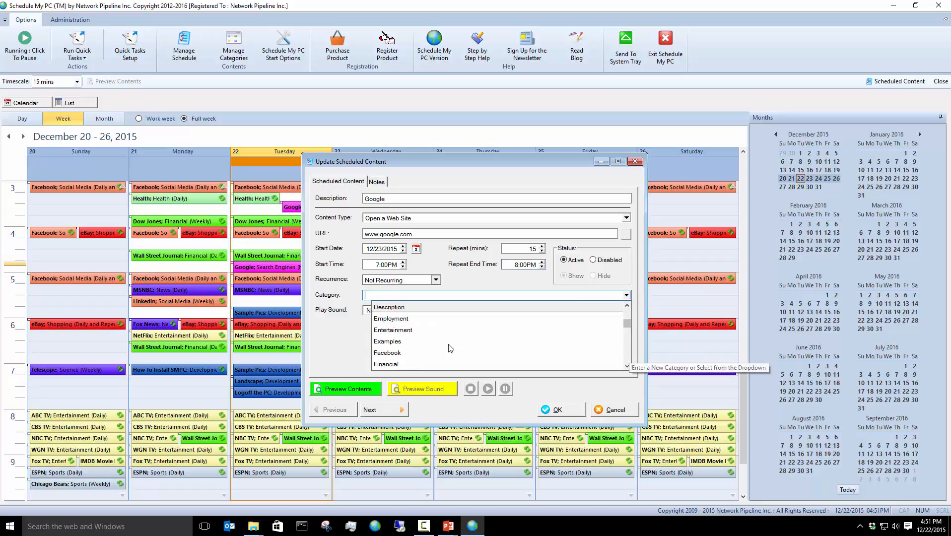
click(397, 342)
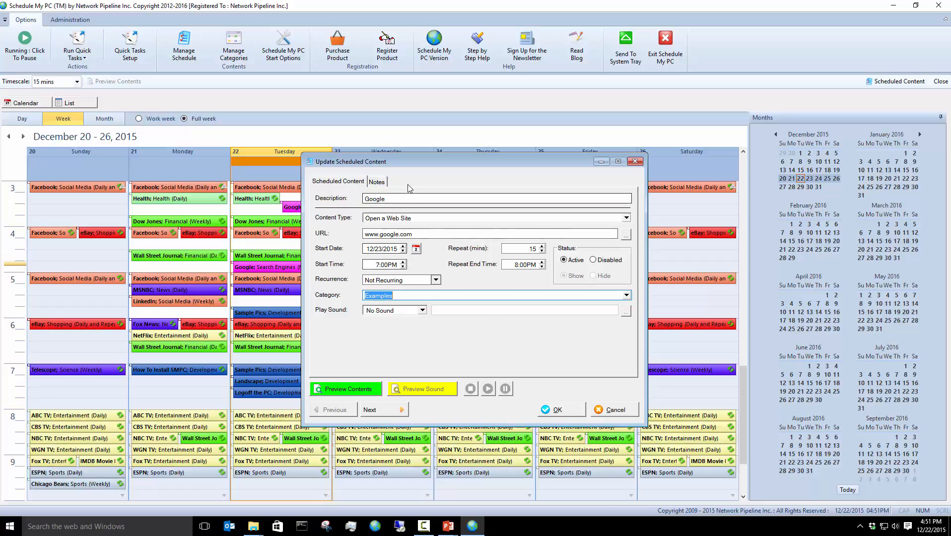
click(375, 412)
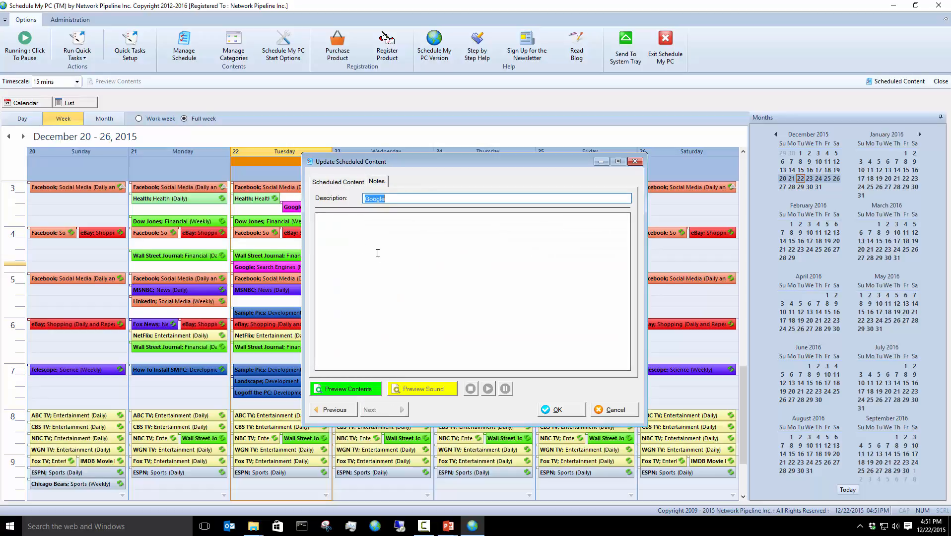
click(344, 238)
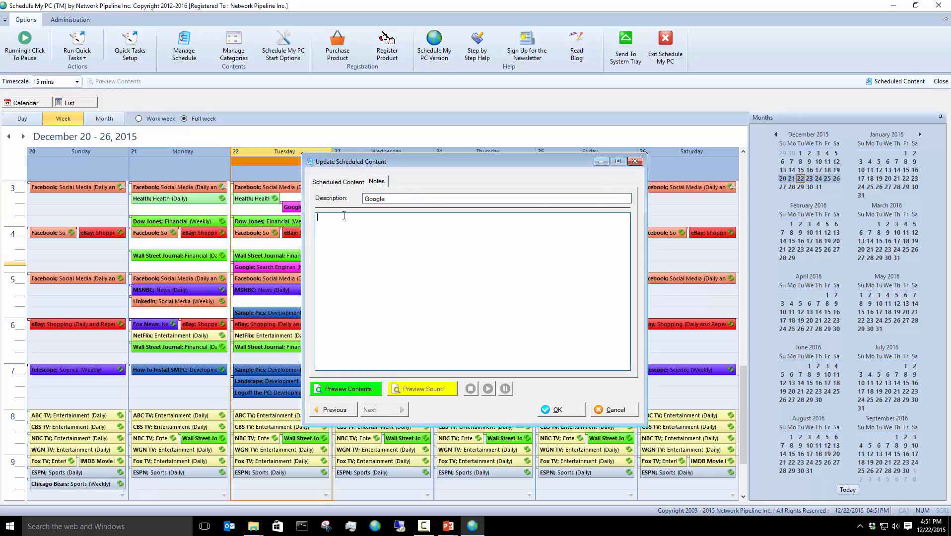
click(342, 182)
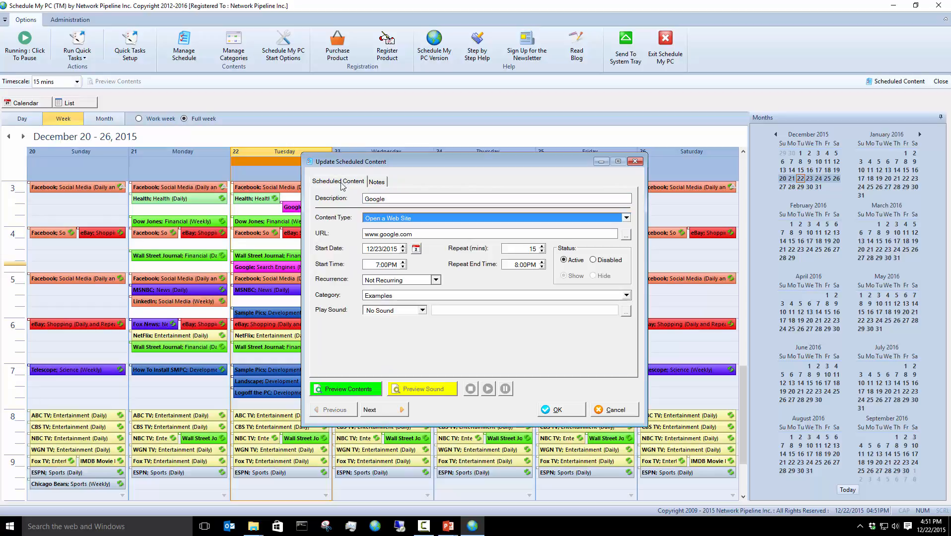
Preview the scheduled Google web site twice, closing the browser window each time.
click(355, 390)
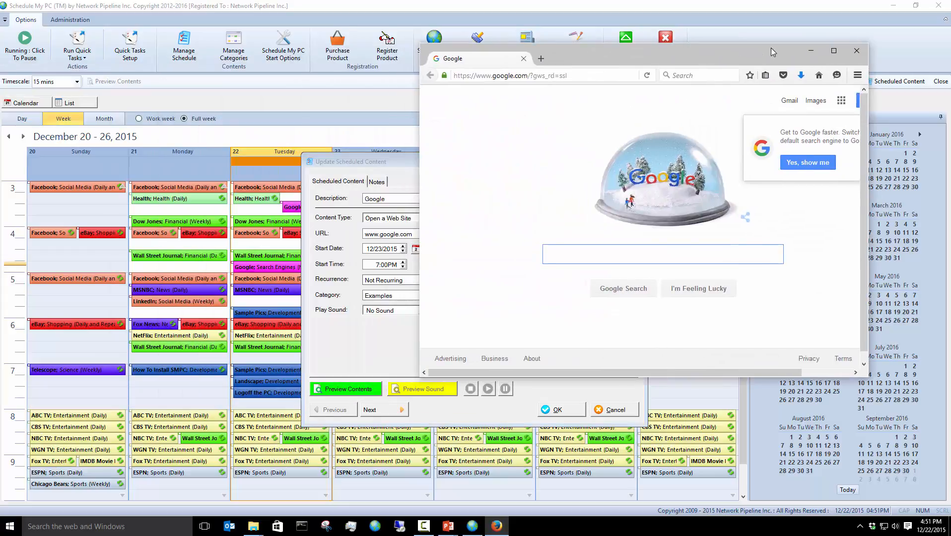
click(856, 50)
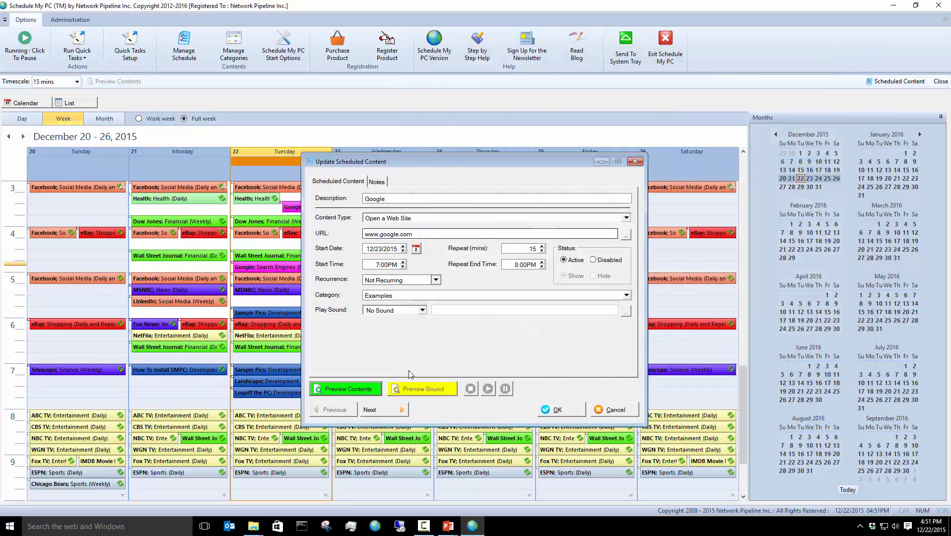
click(354, 387)
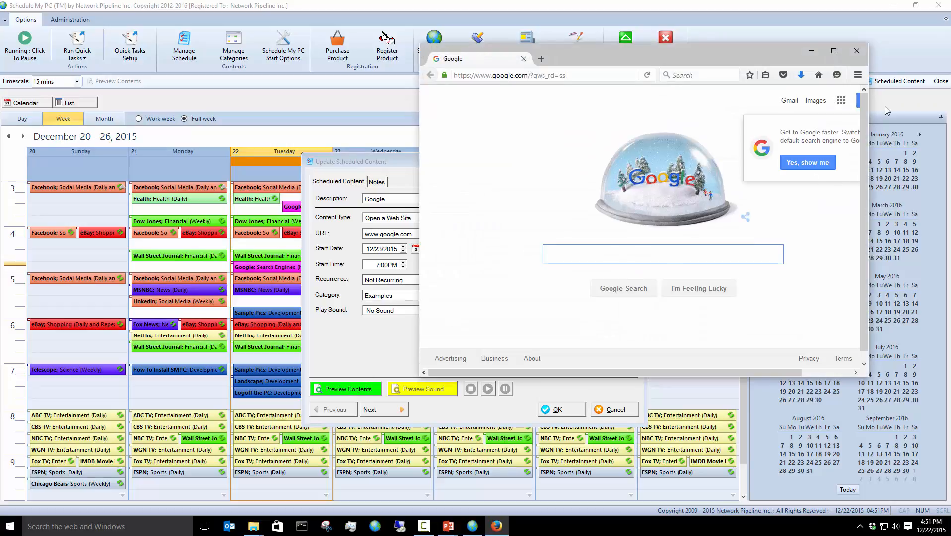
click(856, 50)
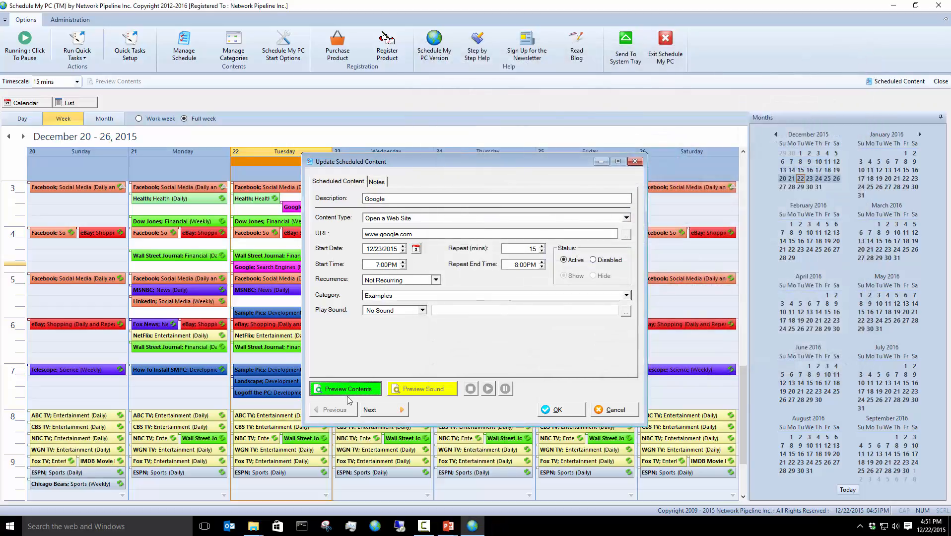
Save the scheduled Google item and inspect its repeated entries on Wednesday evening in the calendar.
click(556, 410)
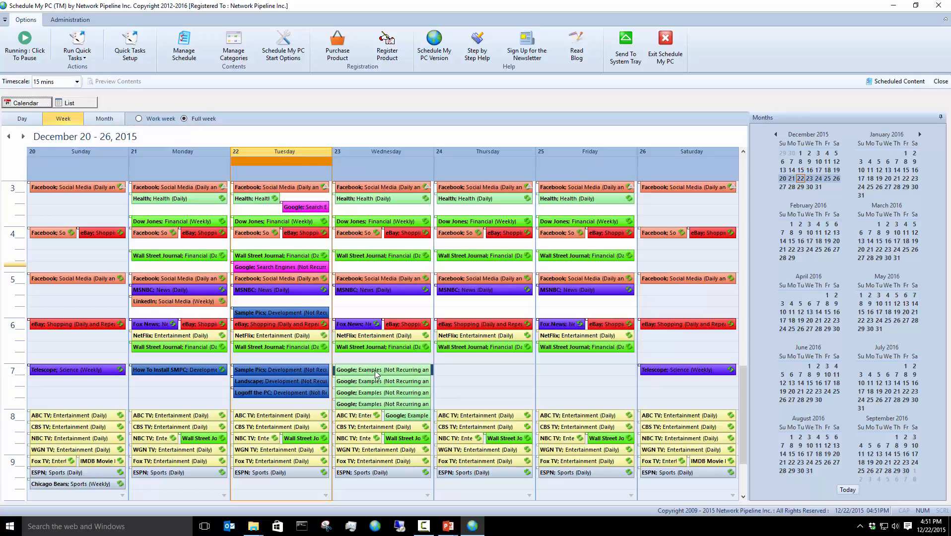
click(377, 374)
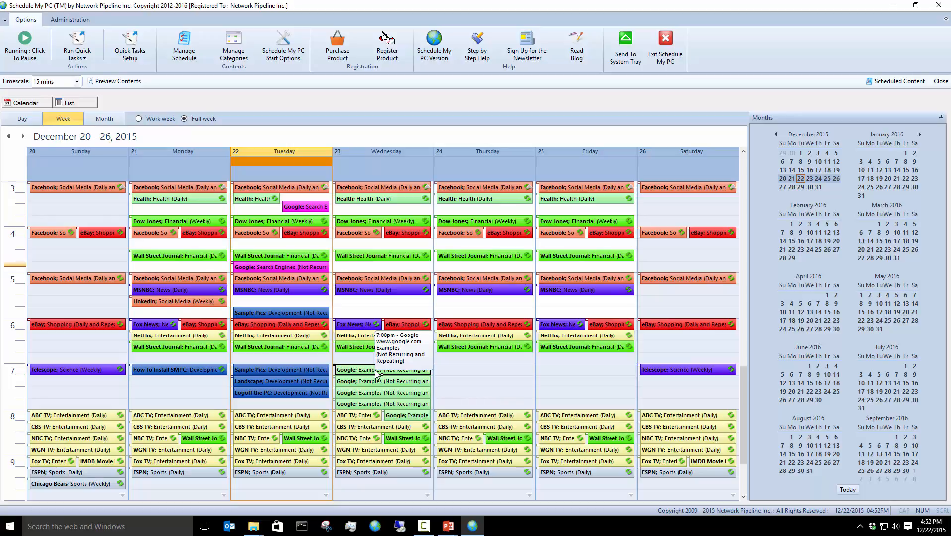
click(369, 382)
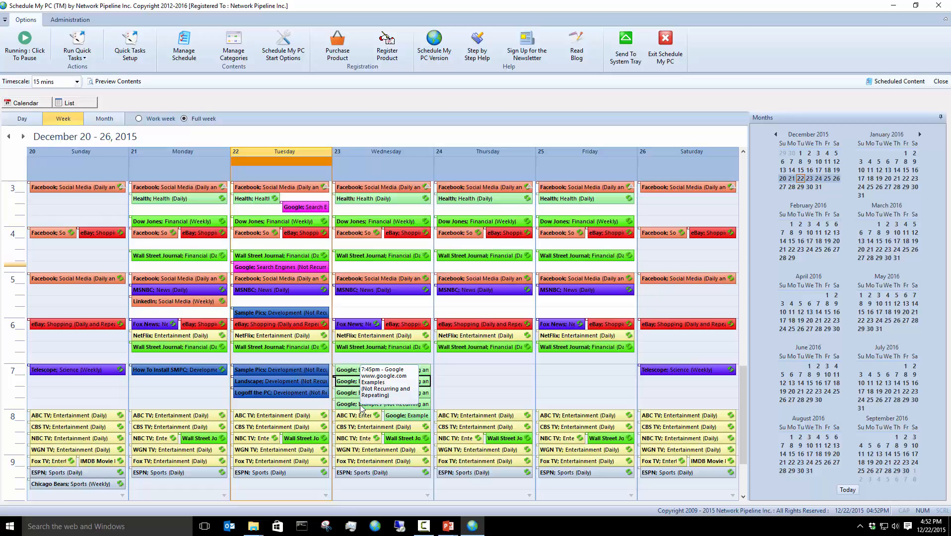
double_click(299, 356)
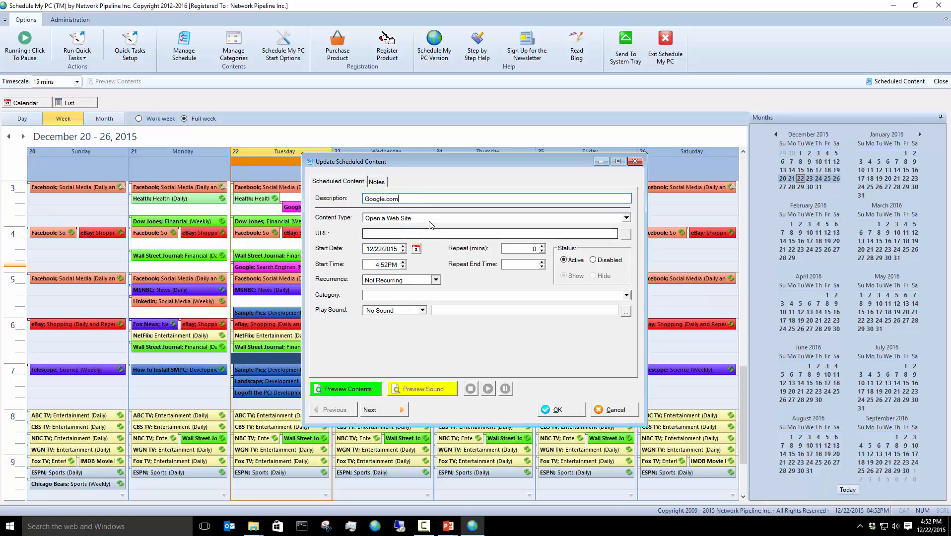
click(389, 233)
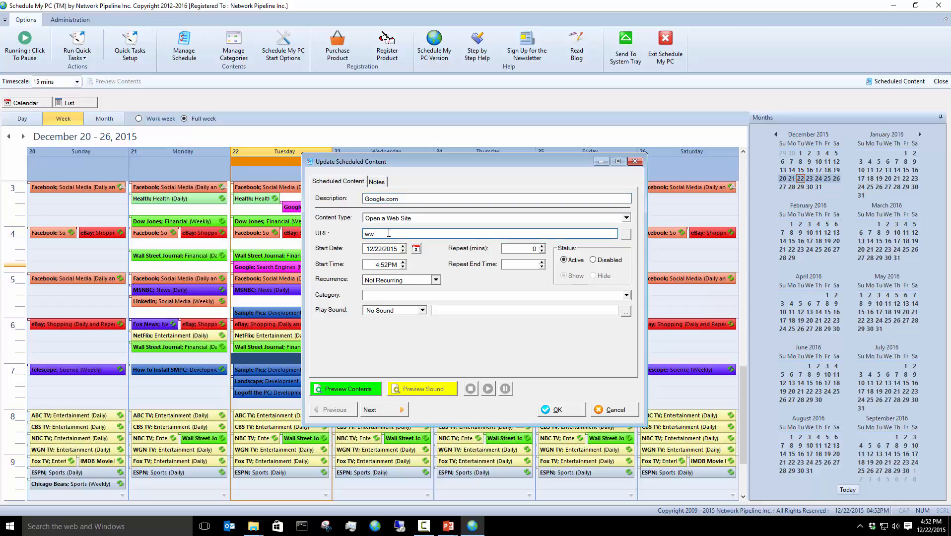
text(www.ggo)
key(BackSpace)
key(BackSpace)
text(oo)
Set the Google.com item's start time to 6:45PM and its recurrence to Daily.
drag(372, 265, 466, 267)
text(6)
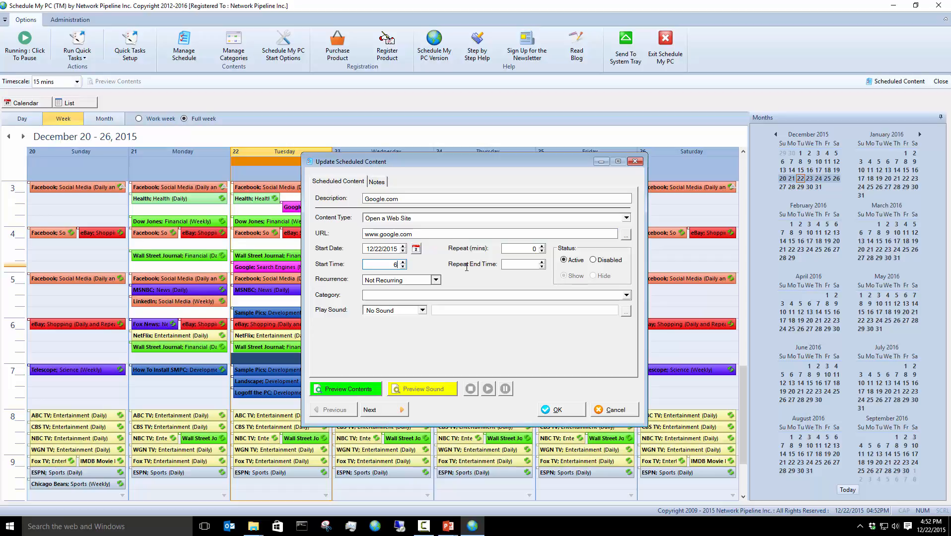
text(:45pm)
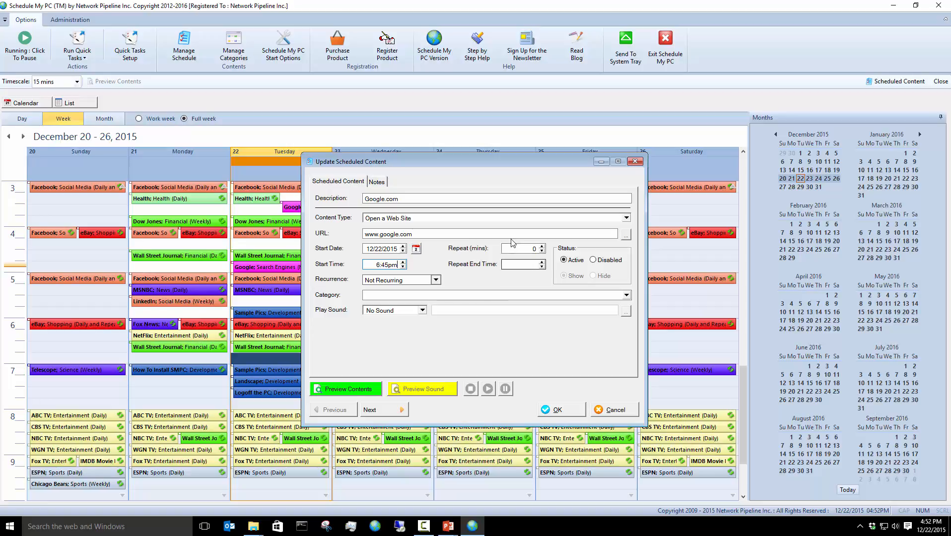
click(437, 281)
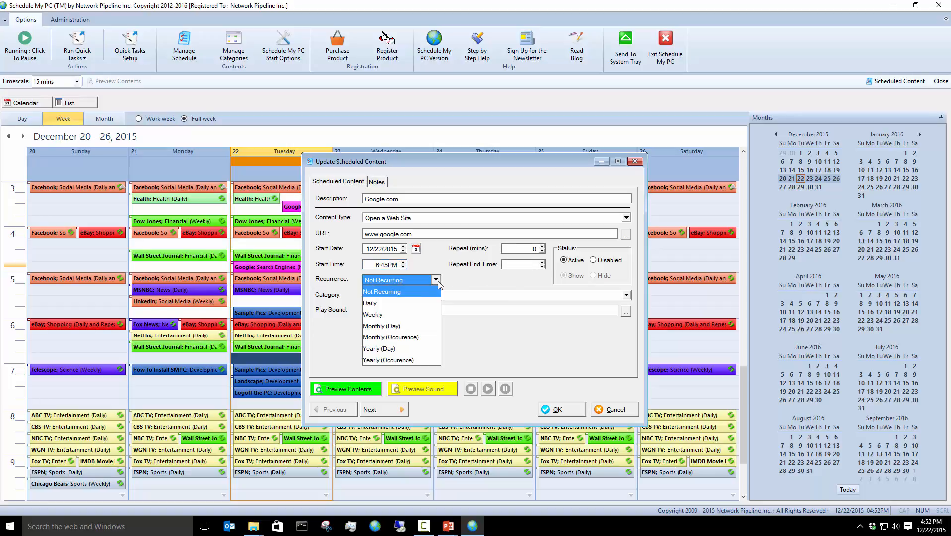
click(382, 304)
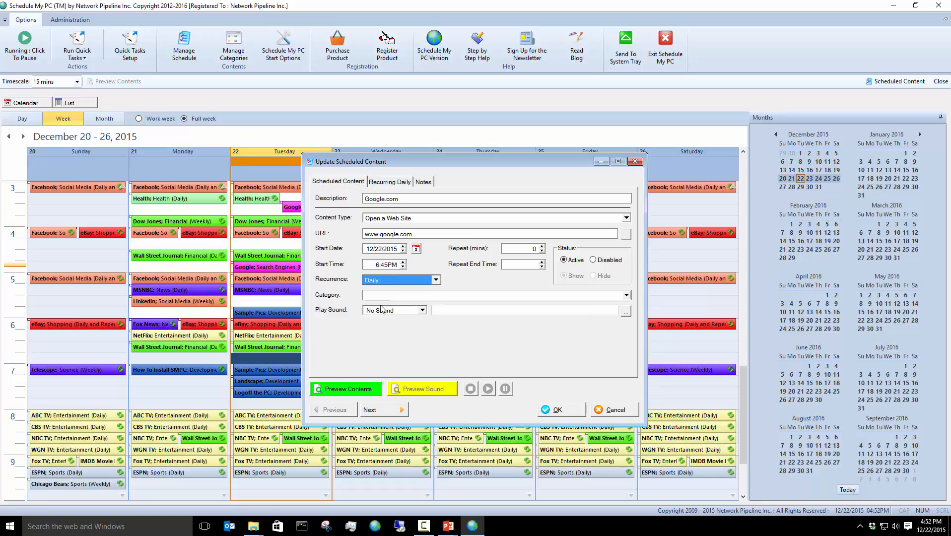
Assign the Google.com item to the Examples category.
click(627, 295)
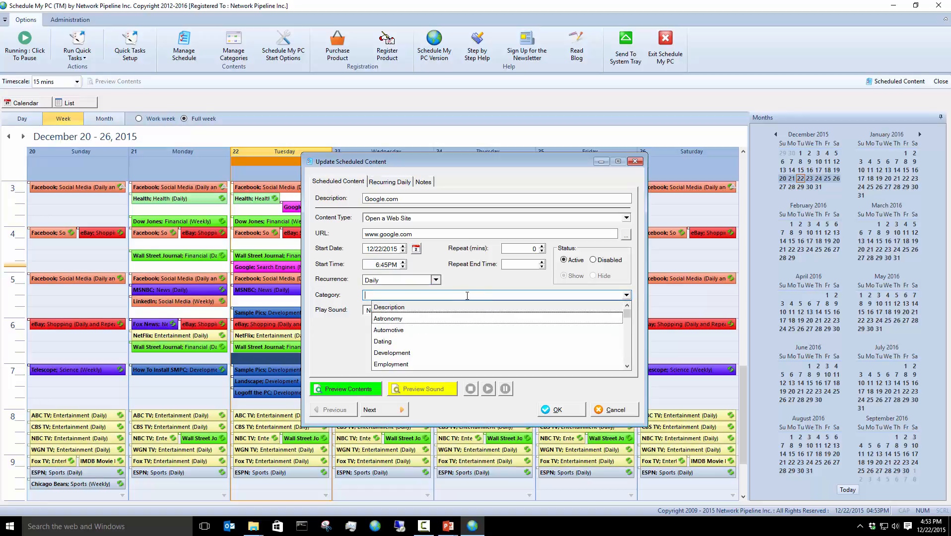
text(Ee)
key(BackSpace)
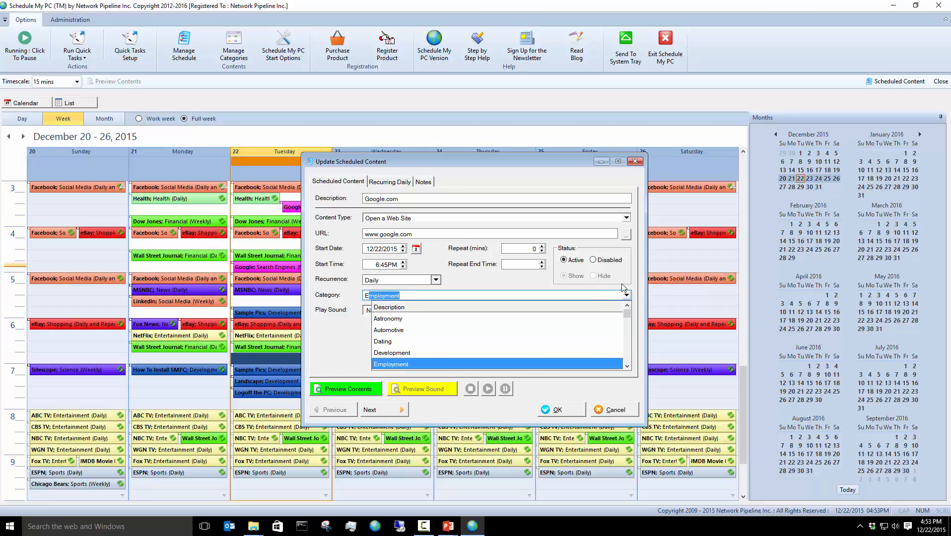
text(x)
click(472, 320)
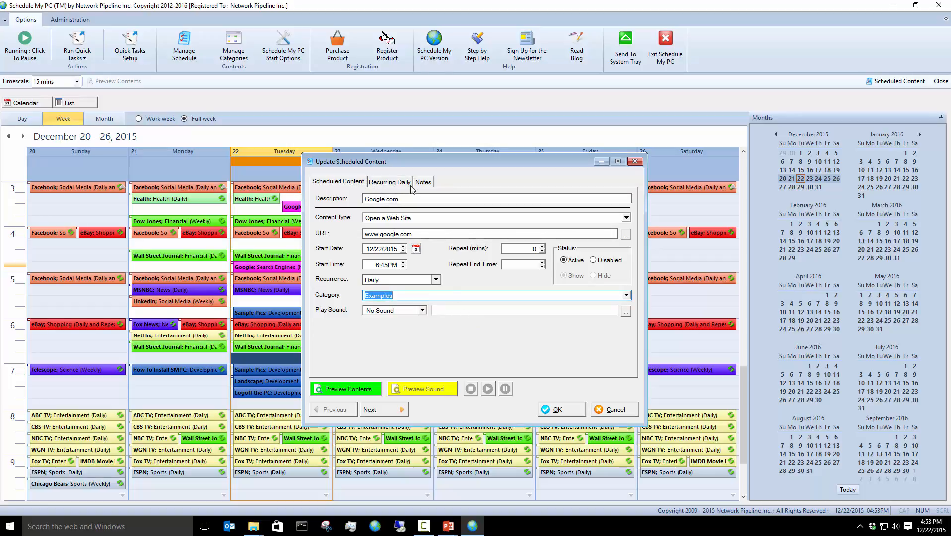
Try the Weekly, Monthly (Day), Monthly (Occurence) and Yearly (Day) recurrence types in turn for the Google.com item.
click(436, 281)
click(390, 320)
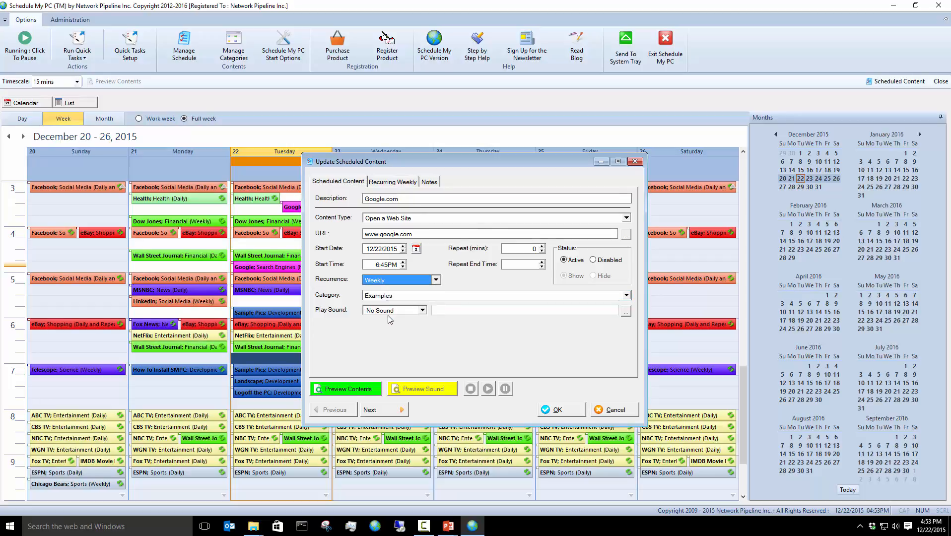
click(436, 280)
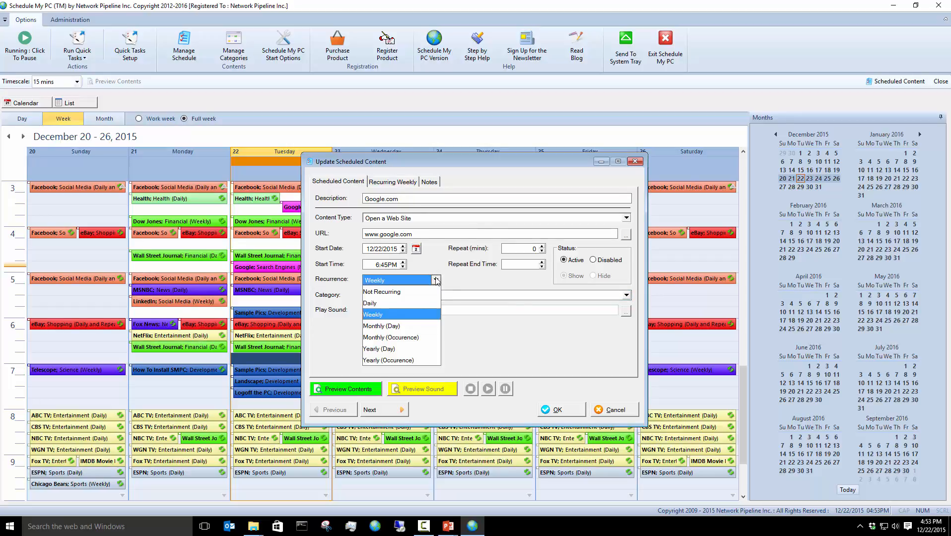
click(401, 327)
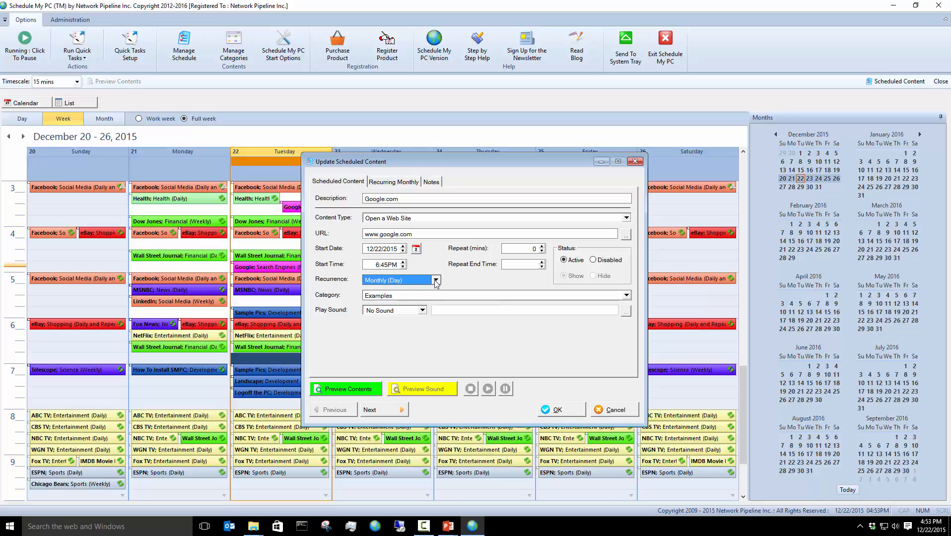
click(436, 280)
click(389, 344)
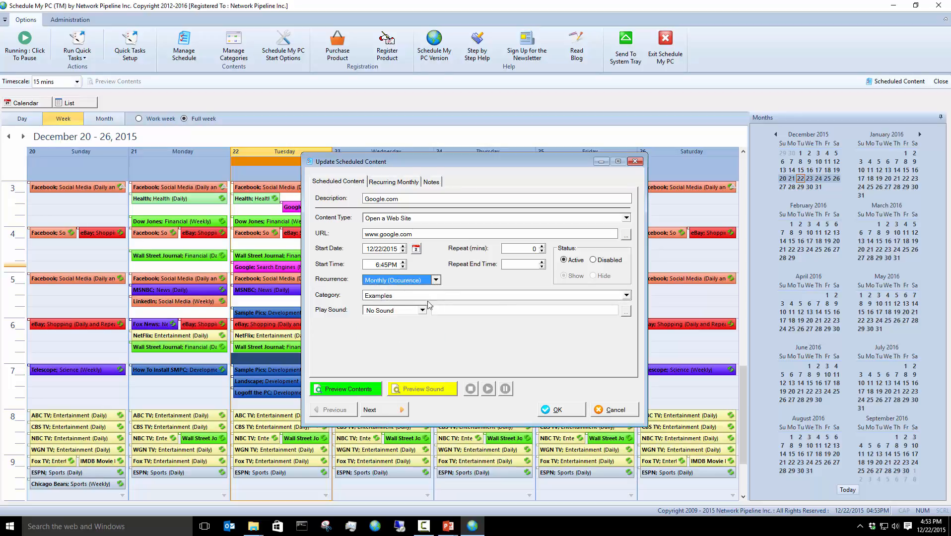
click(435, 280)
click(375, 352)
Set the Google.com item's recurrence to Weekly and open its weekly recurrence settings.
click(435, 281)
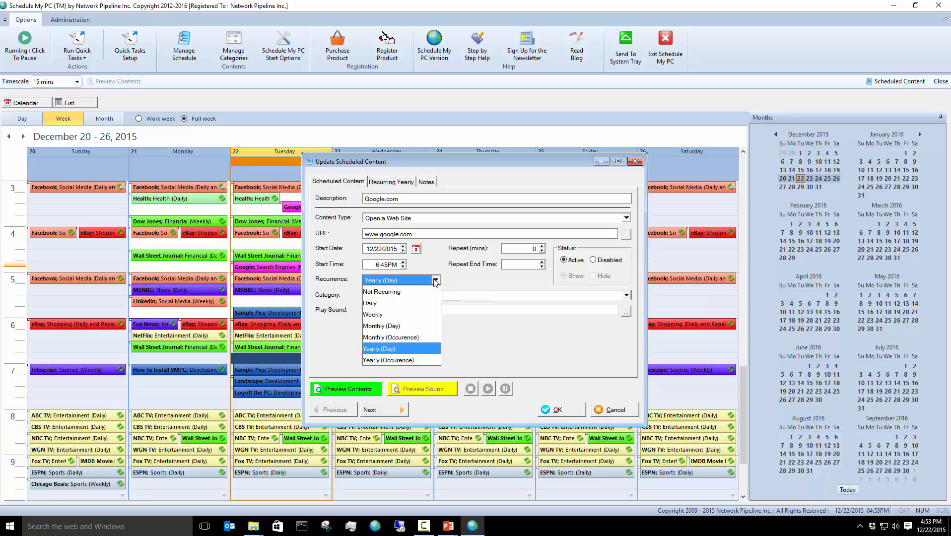
click(376, 315)
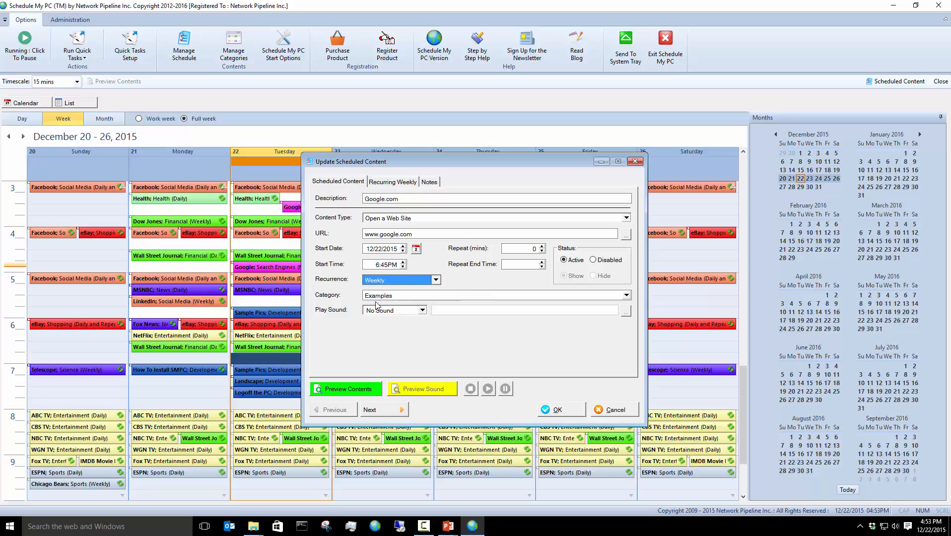
click(372, 410)
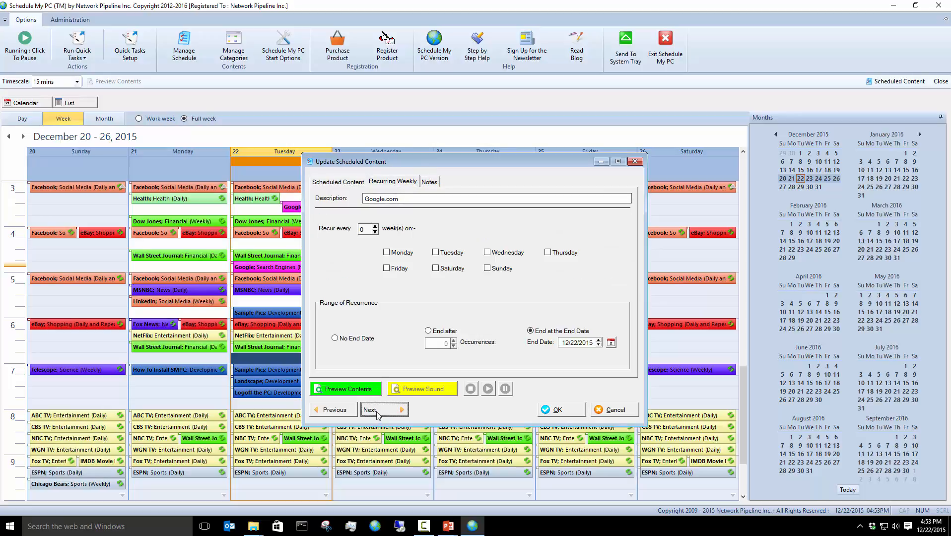
Set the Google.com item to recur every 1 week on Monday, Tuesday, Wednesday, Thursday and Friday.
click(375, 226)
click(387, 252)
click(435, 253)
click(487, 254)
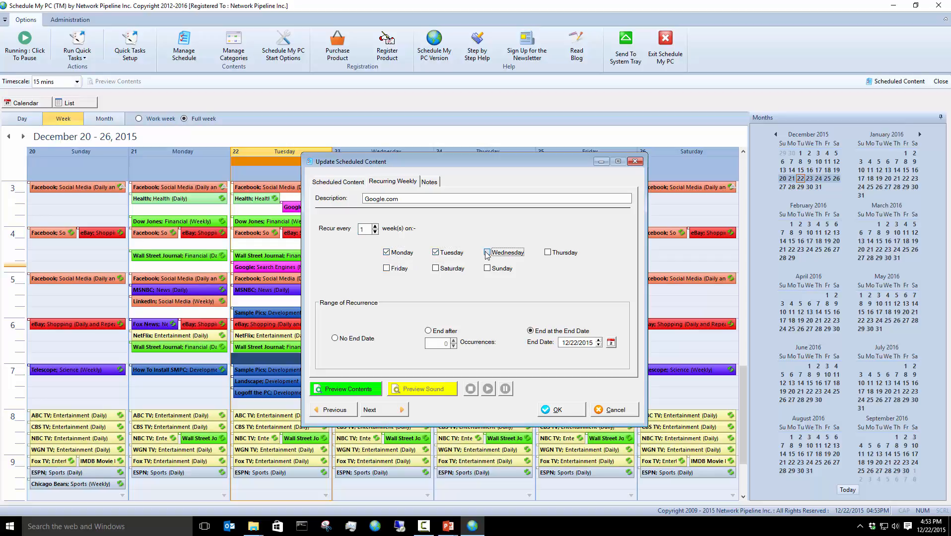
click(548, 252)
click(388, 272)
Try ending the Google.com item's weekly recurrence after 10 occurrences.
click(428, 331)
key(Tab)
text(10)
Make the weekly recurrence end at an end date of 12/31/2015, keeping Monday among the selected days.
click(530, 331)
click(598, 340)
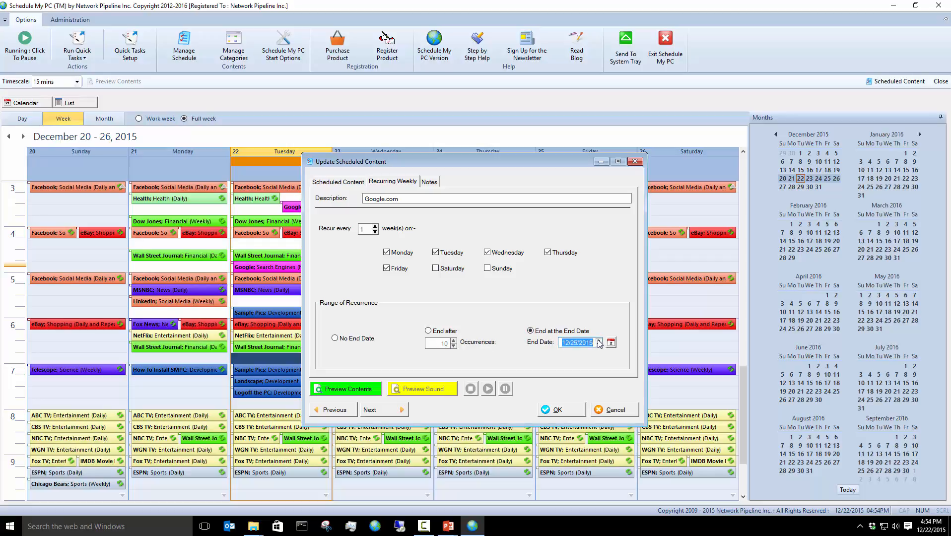
click(598, 340)
click(387, 252)
click(386, 252)
Preview the Google.com item's web page, close the preview, and save the weekly item to the schedule.
click(353, 389)
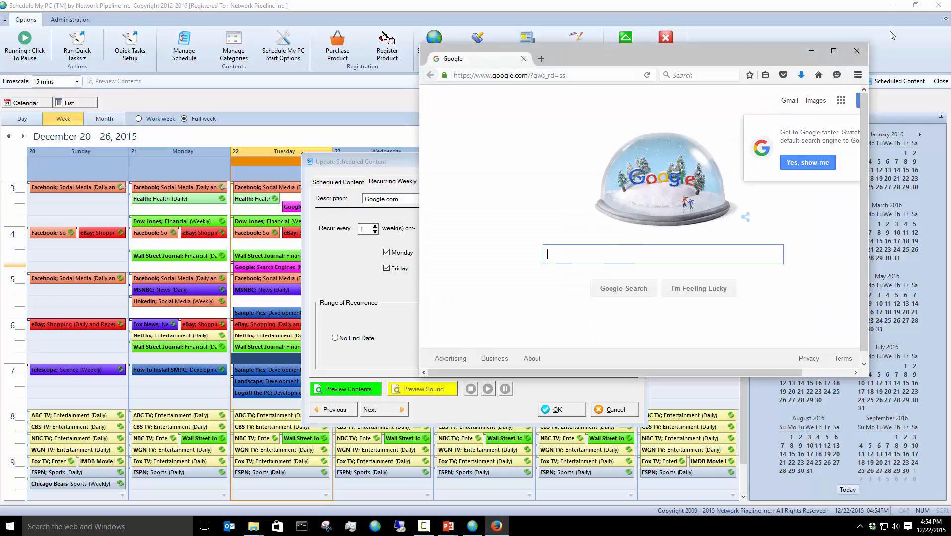
click(856, 51)
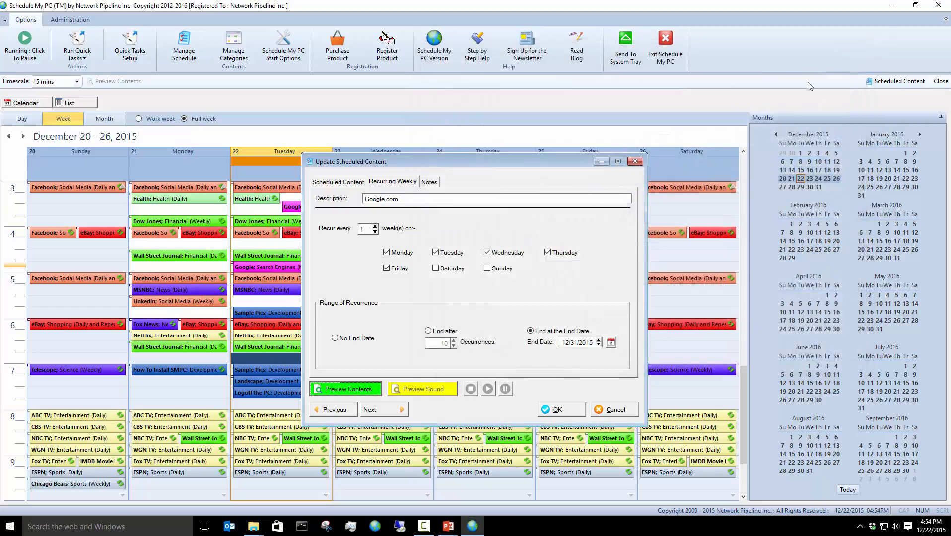
click(561, 414)
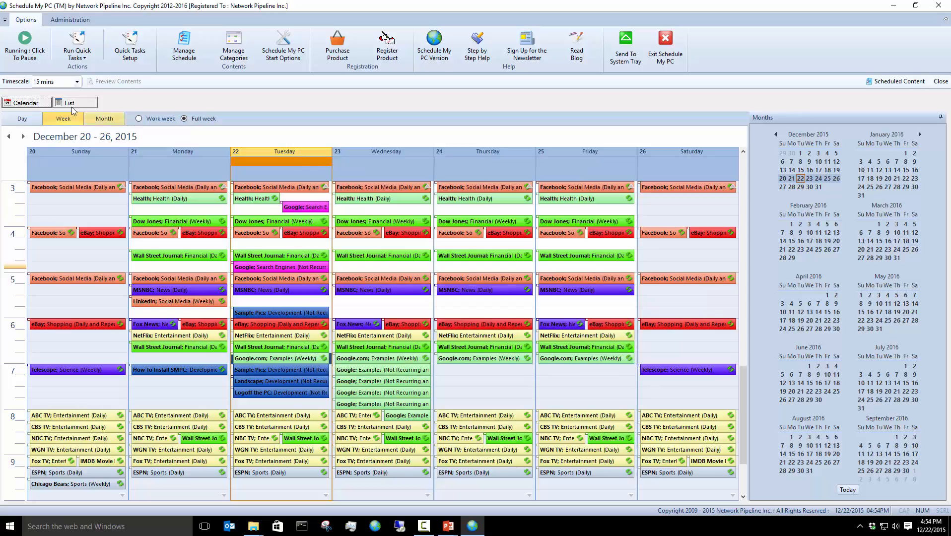
Check the following week, December 27, 2015 to January 2, 2016, and select Tuesday's Google.com item in the calendar.
click(23, 137)
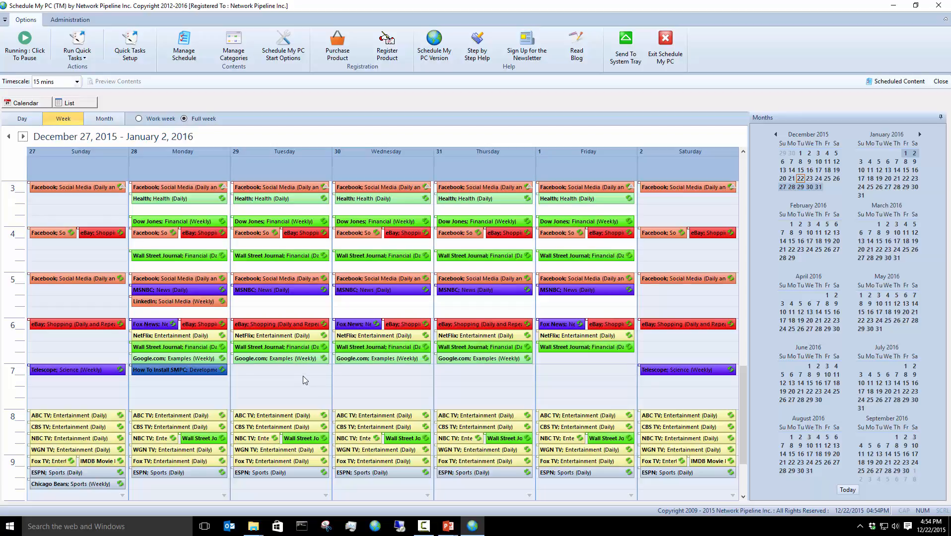
click(288, 359)
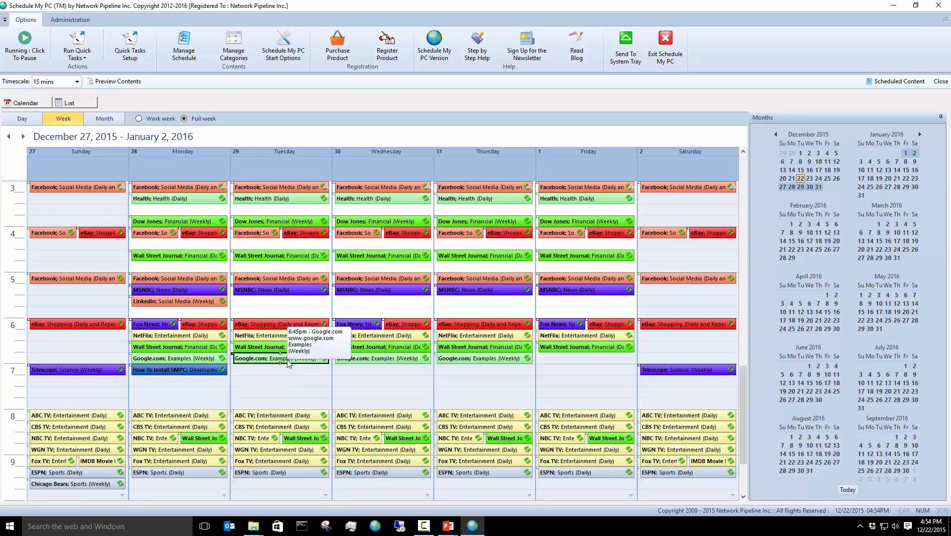